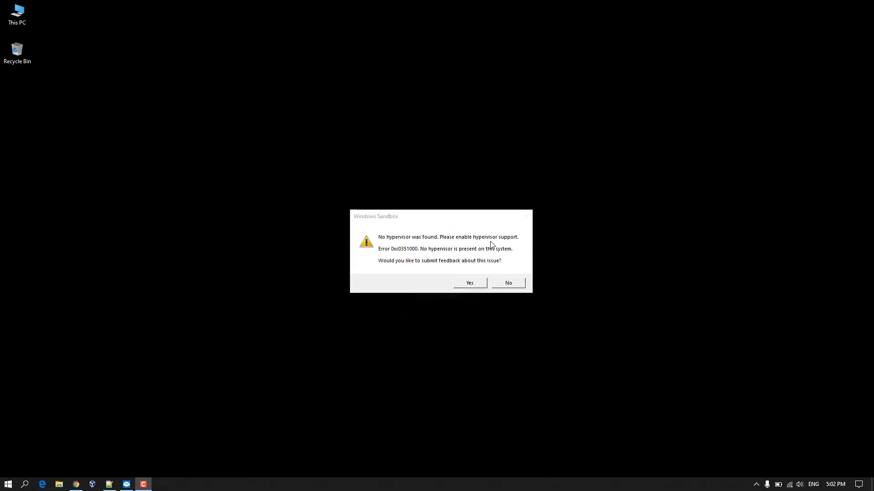
Step: Dismiss the hypervisor error and launch Command Prompt as administrator from Start search
{"action": "left_click", "coordinate": [509, 283]}
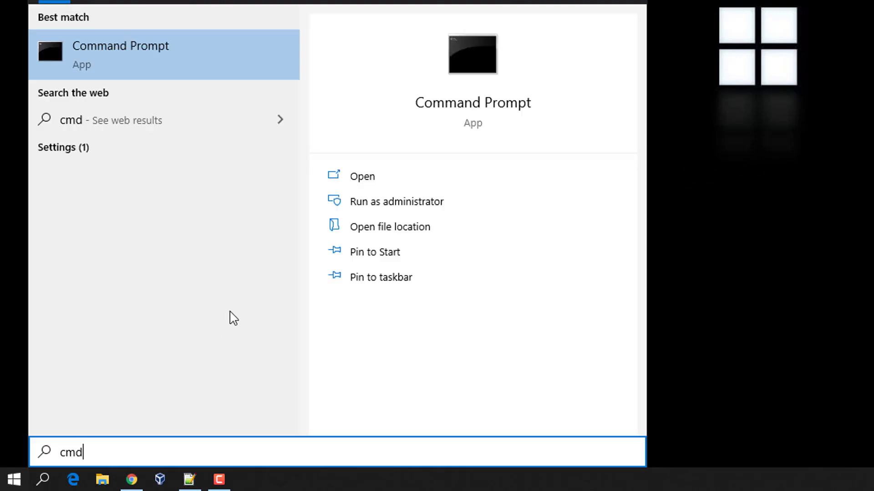
{"action": "left_click", "coordinate": [392, 204]}
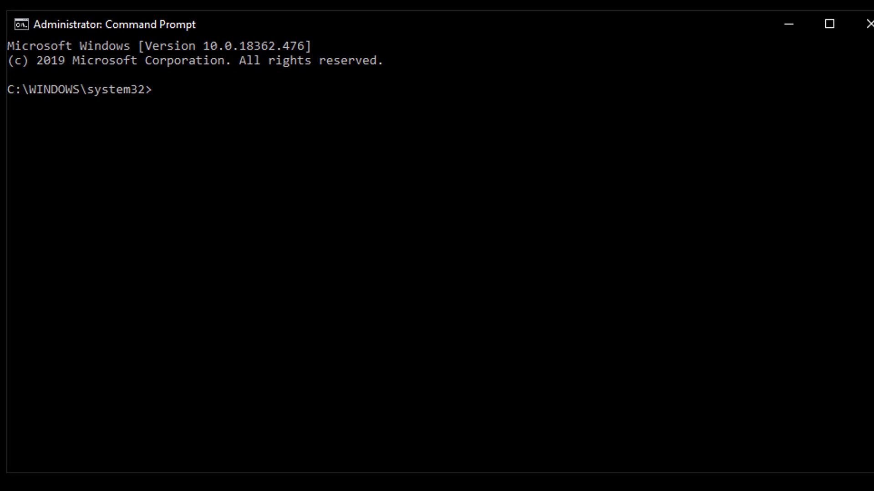
{"action": "type", "text": "bcd"}
{"action": "type", "text": "edit"}
{"action": "type", "text": " /"}
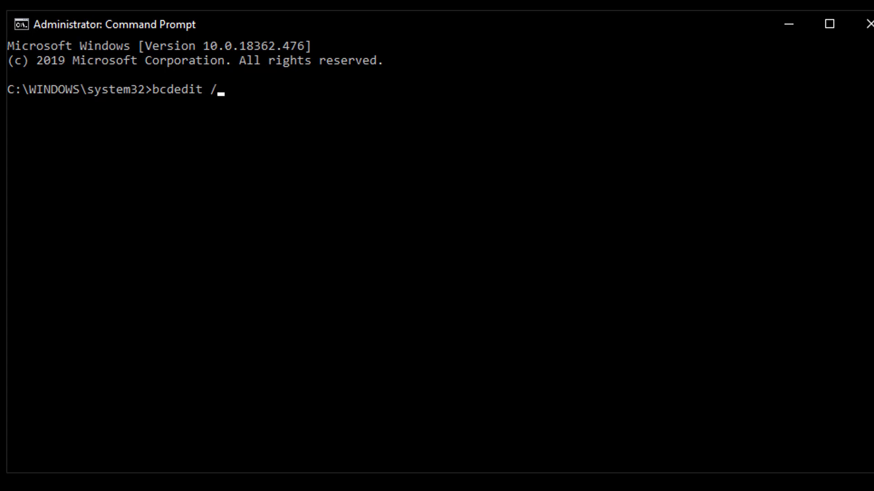
{"action": "type", "text": "set"}
{"action": "type", "text": " h"}
{"action": "type", "text": "ypervi"}
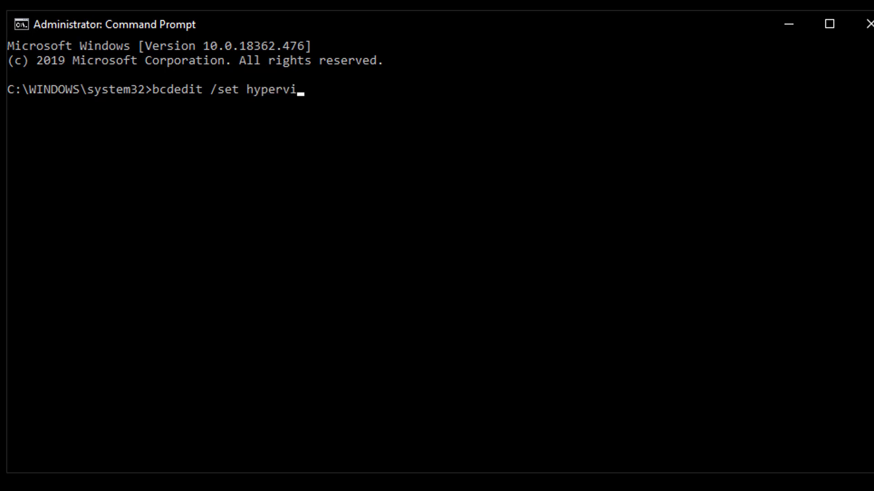
{"action": "type", "text": "sor"}
{"action": "type", "text": "launchtype"}
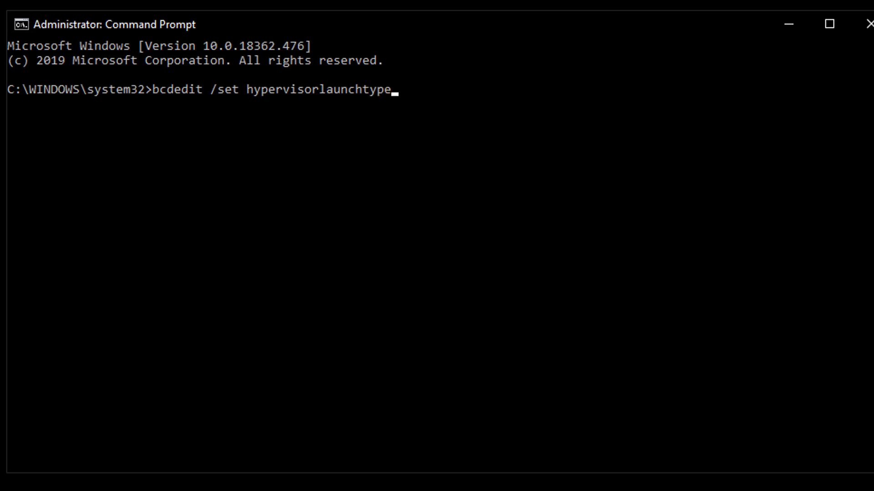
{"action": "type", "text": " auto"}
Step: Run 'bcdedit /set hypervisorlaunchtype auto' and confirm it completed successfully
{"action": "key", "text": "Return"}
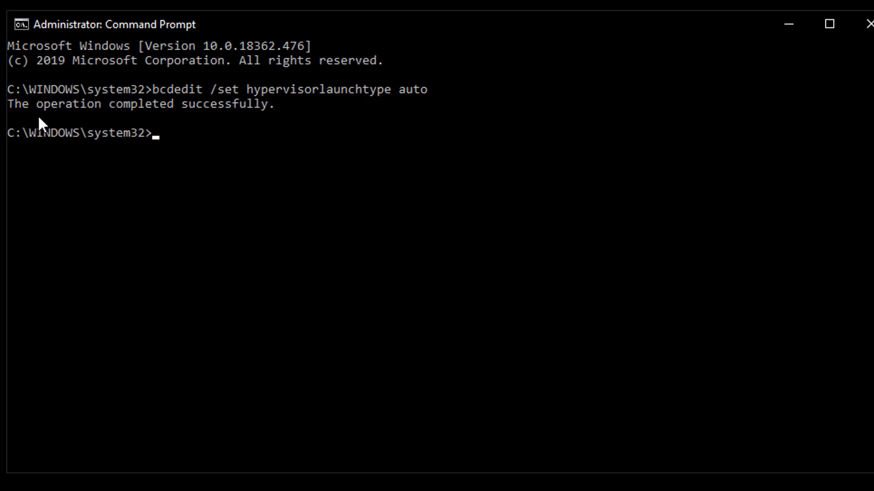